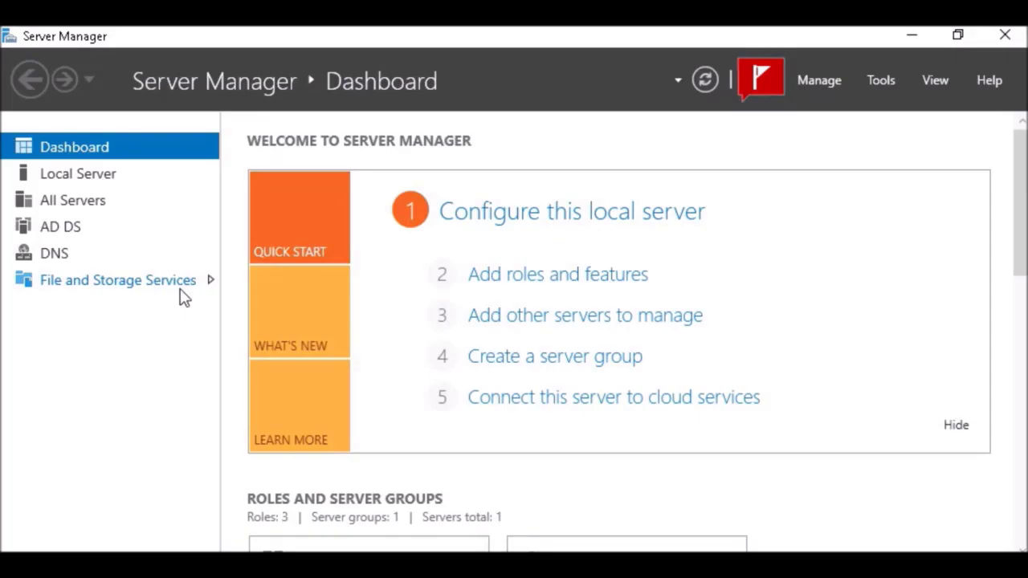
Step: Add alphorm.com as an alternative UPN suffix in Active Directory Domains and Trusts and apply the change
click(881, 81)
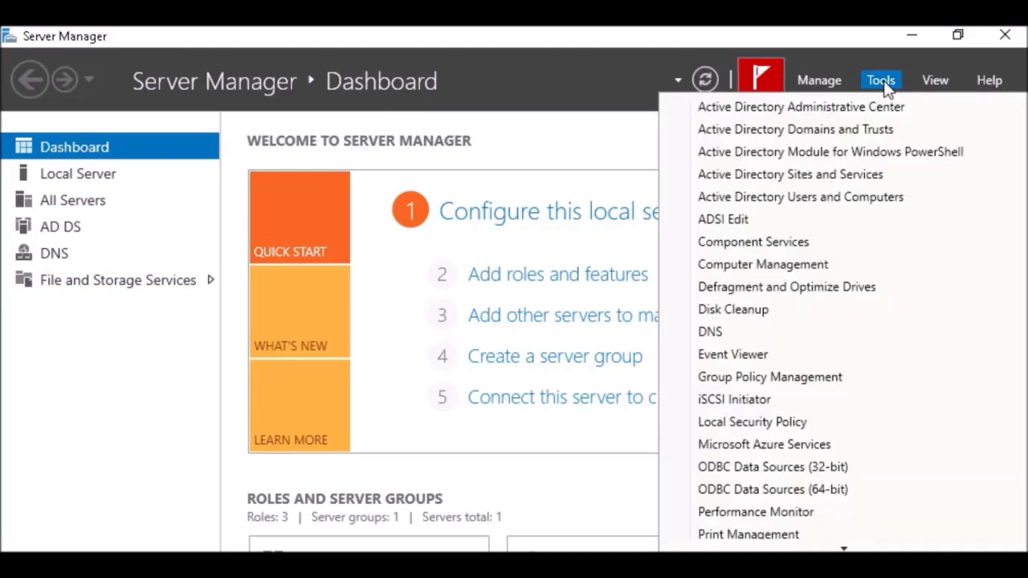
click(853, 132)
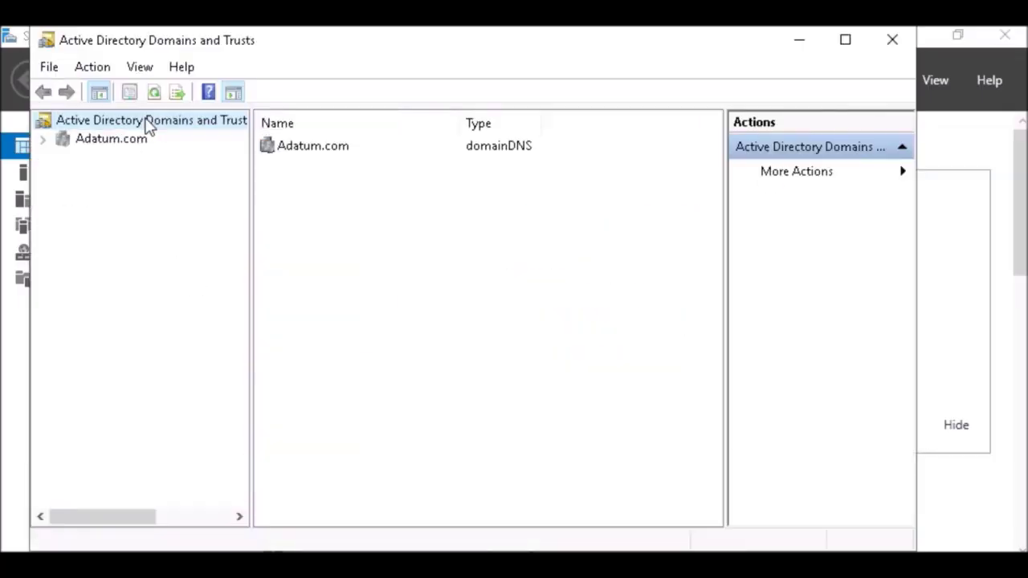
right_click(146, 119)
click(223, 320)
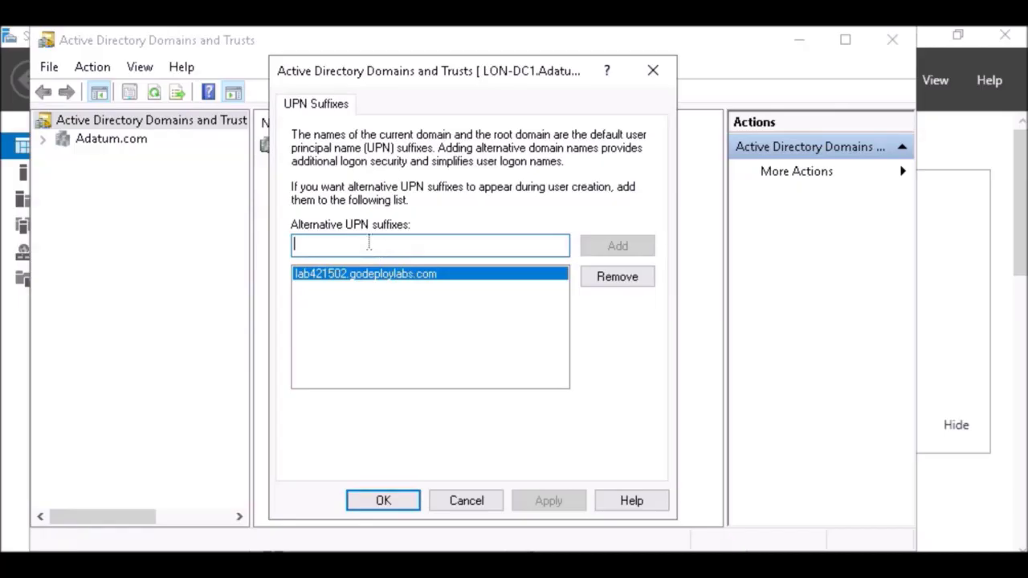
text(a)
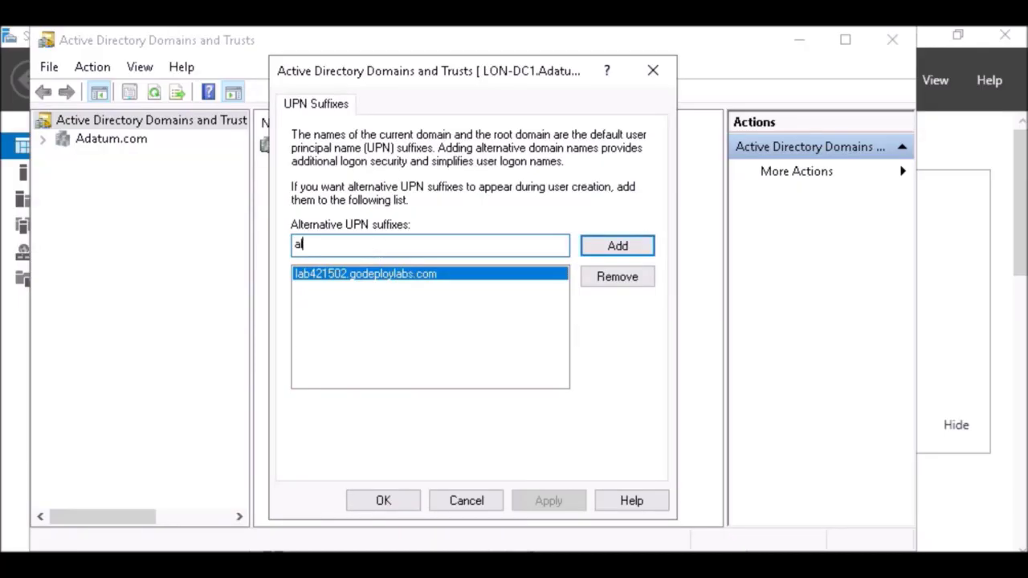
text(lphorm.com)
click(612, 247)
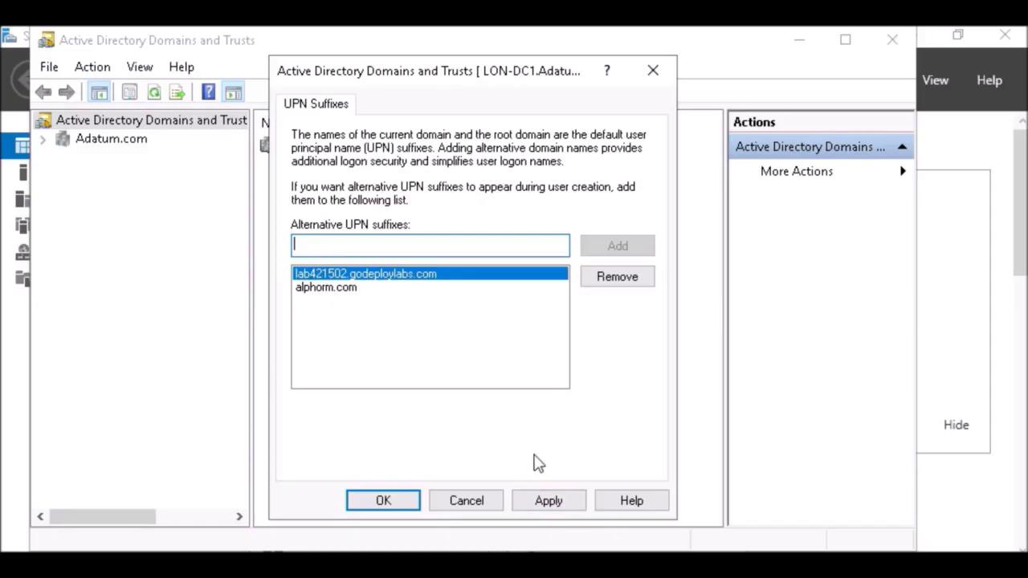
click(554, 505)
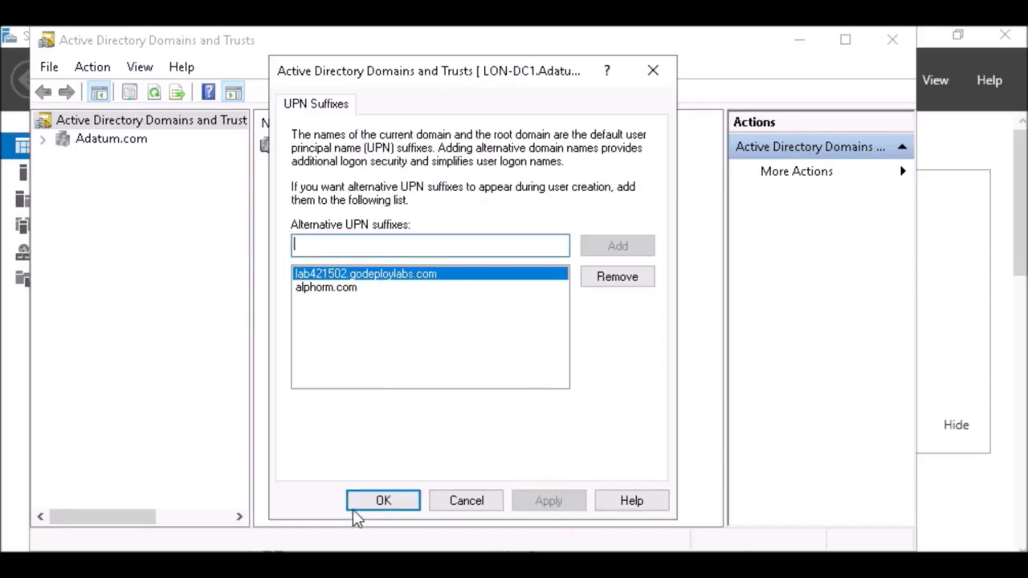
click(379, 504)
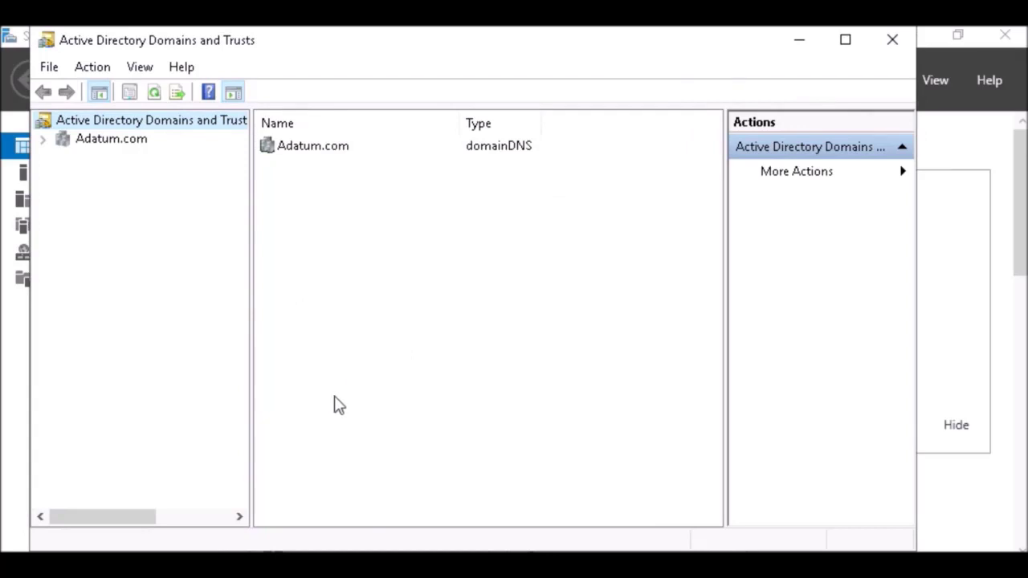
Step: Switch to Active Directory Users and Computers and open the account properties of the user listed below alphôrm in Alphorm-Synchro
key(alt+Tab)
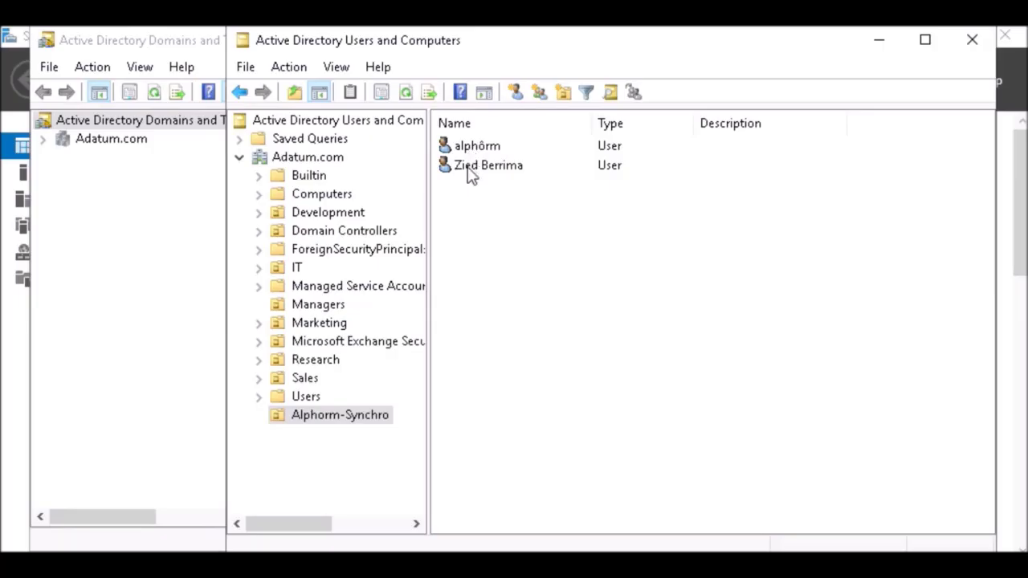
click(470, 172)
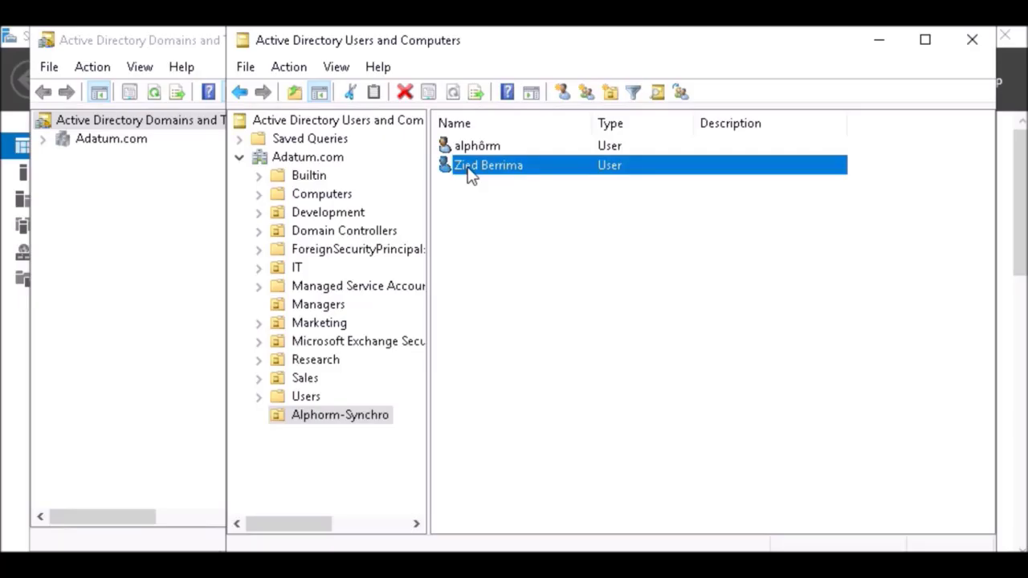
right_click(574, 169)
click(643, 450)
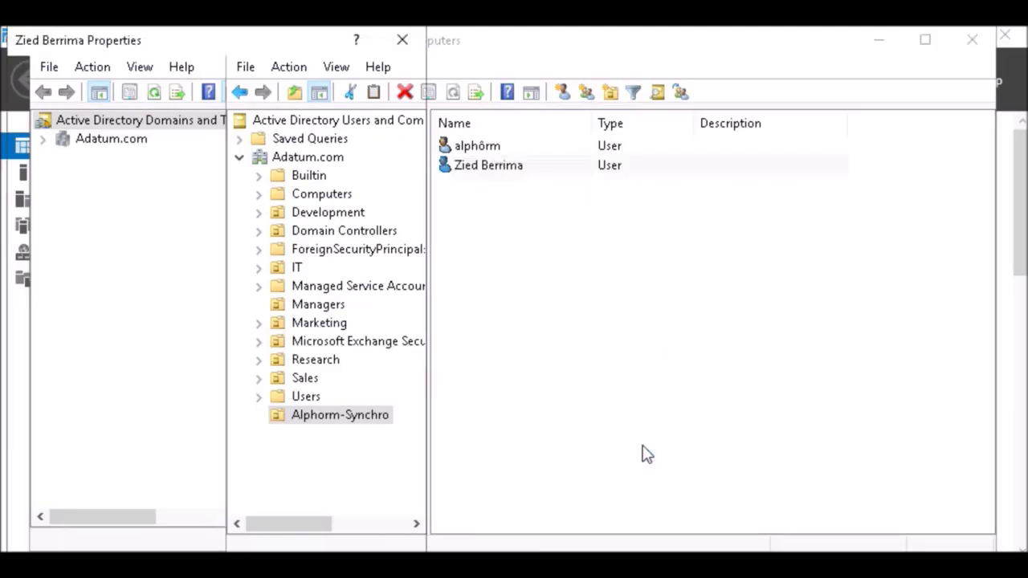
click(171, 117)
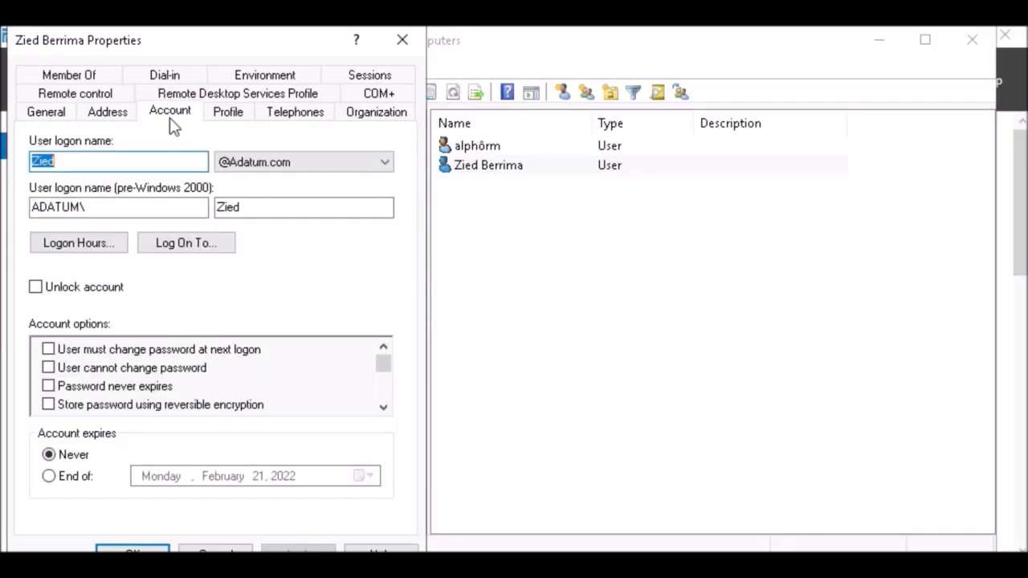
click(256, 164)
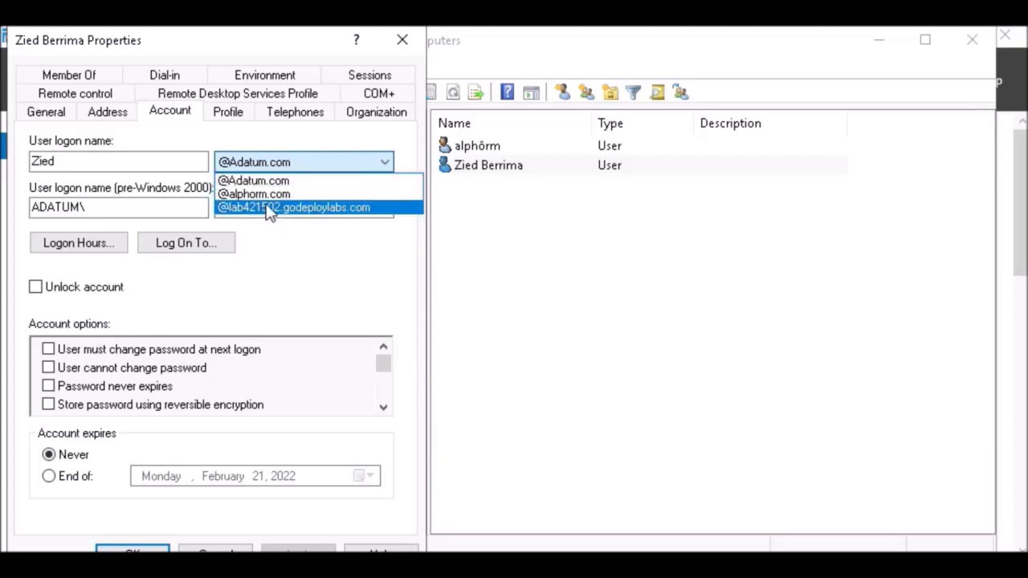
click(270, 287)
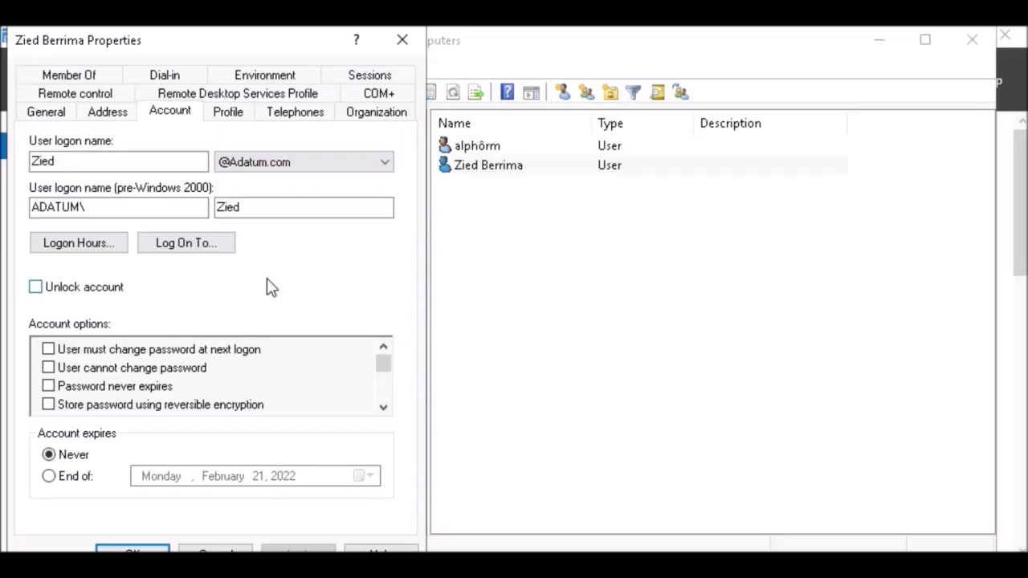
click(270, 165)
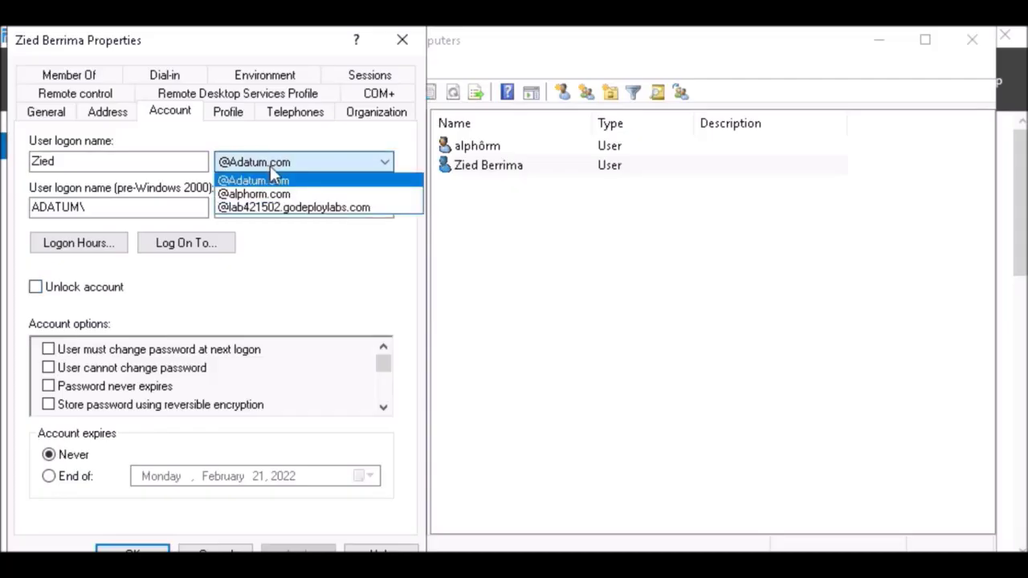
click(258, 209)
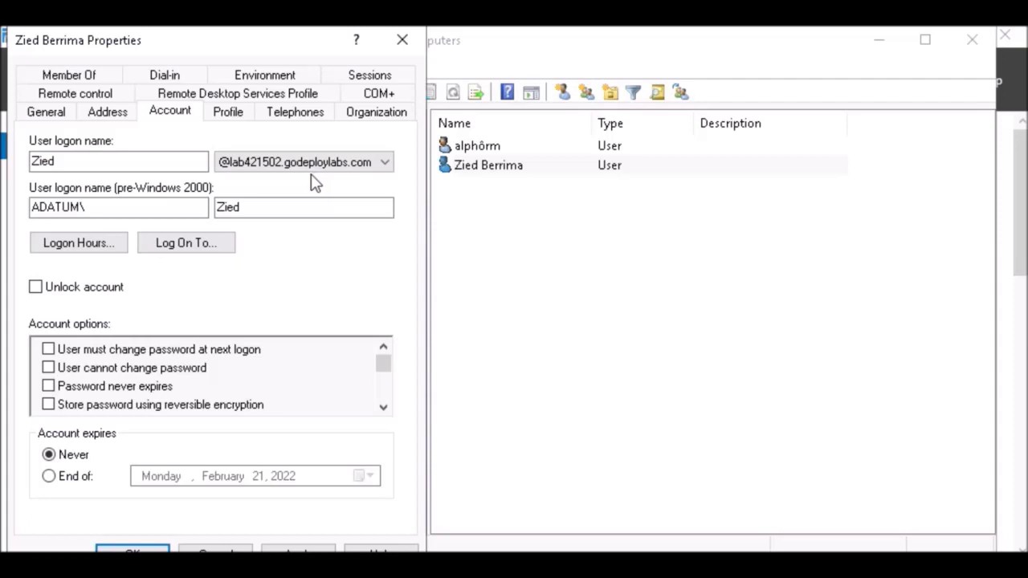
click(261, 165)
click(48, 202)
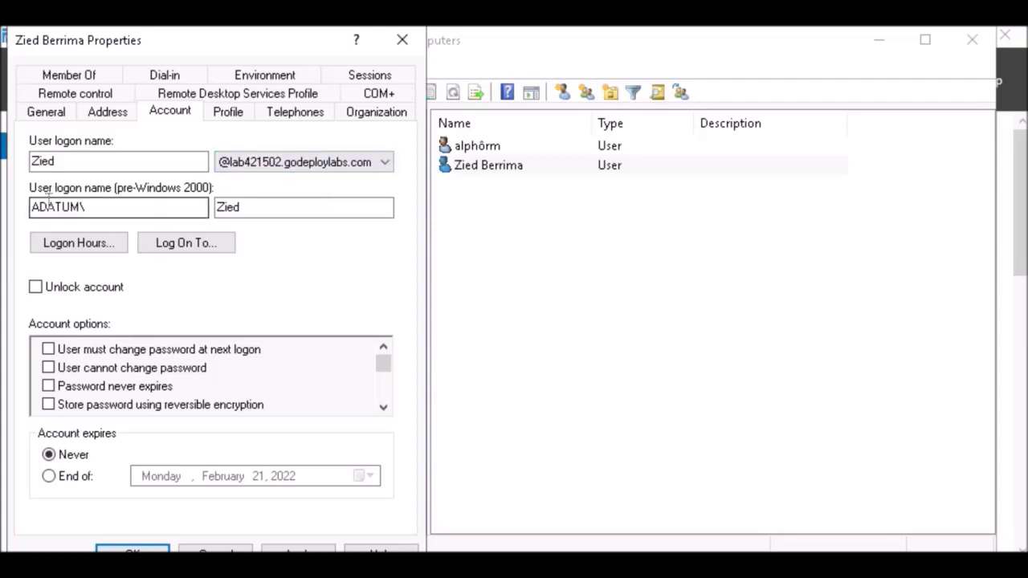
click(310, 202)
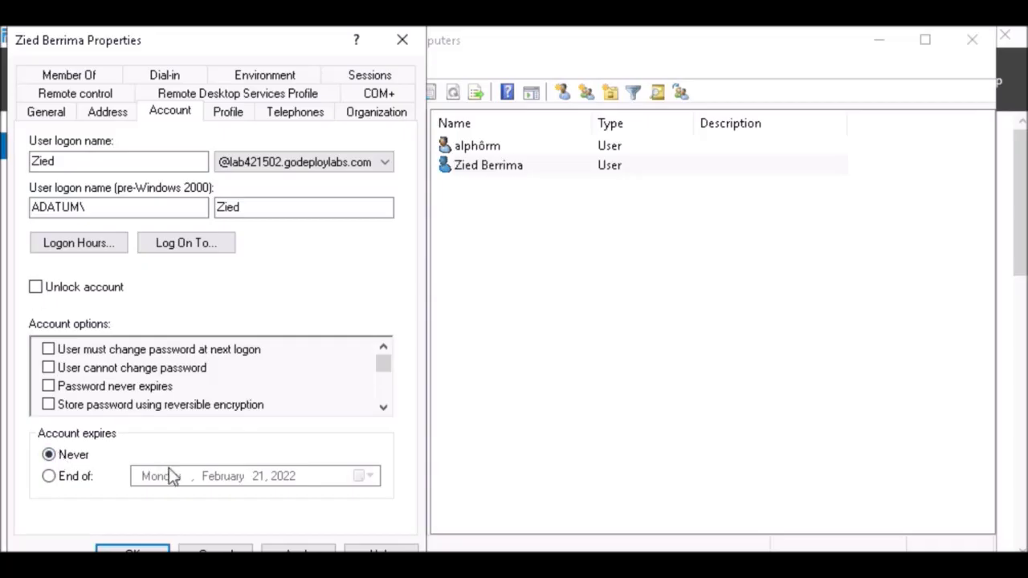
click(133, 549)
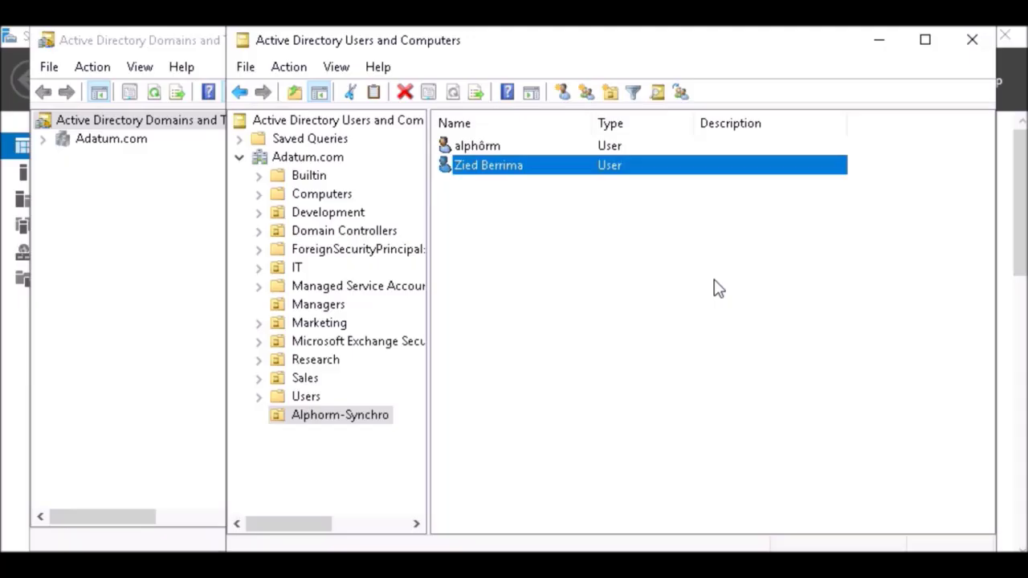
Step: Switch to the browser, open the Microsoft IdFix GitHub repository from the search results and download its ClickOnce installer
key(alt+Tab)
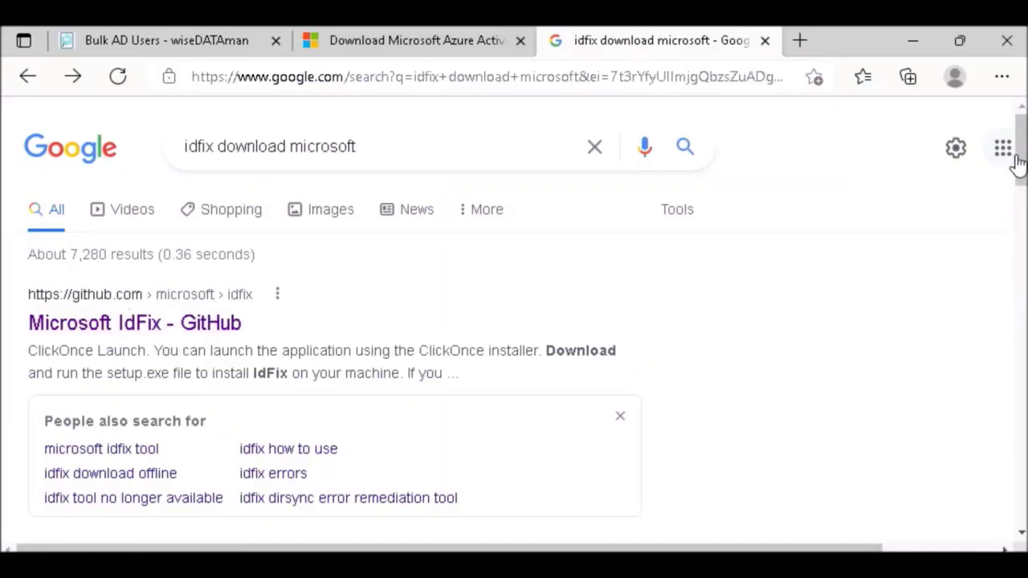
scroll(1023, 147, down, 1)
drag(1023, 147, 1021, 168)
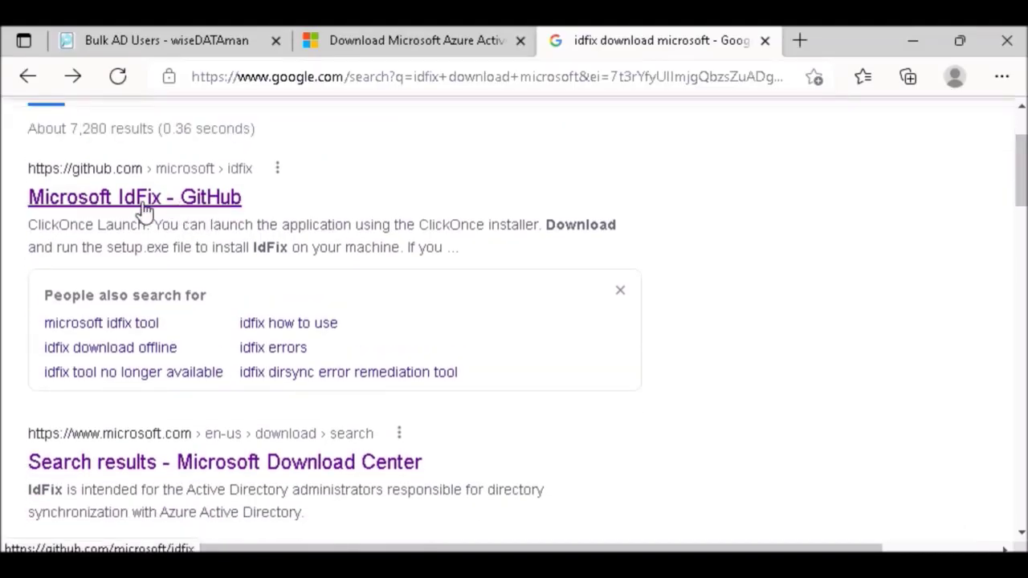
drag(1022, 185, 929, 198)
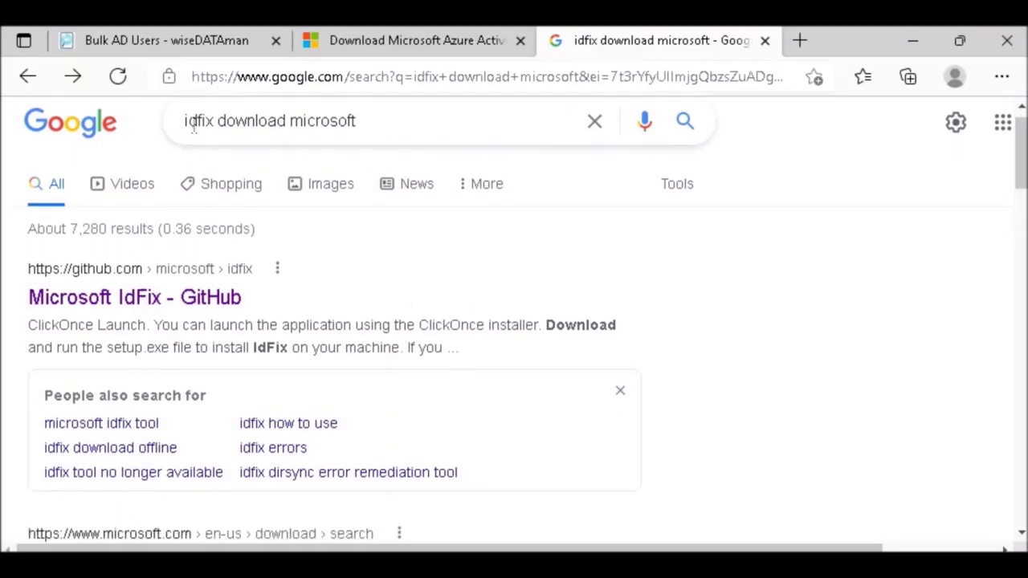
click(147, 299)
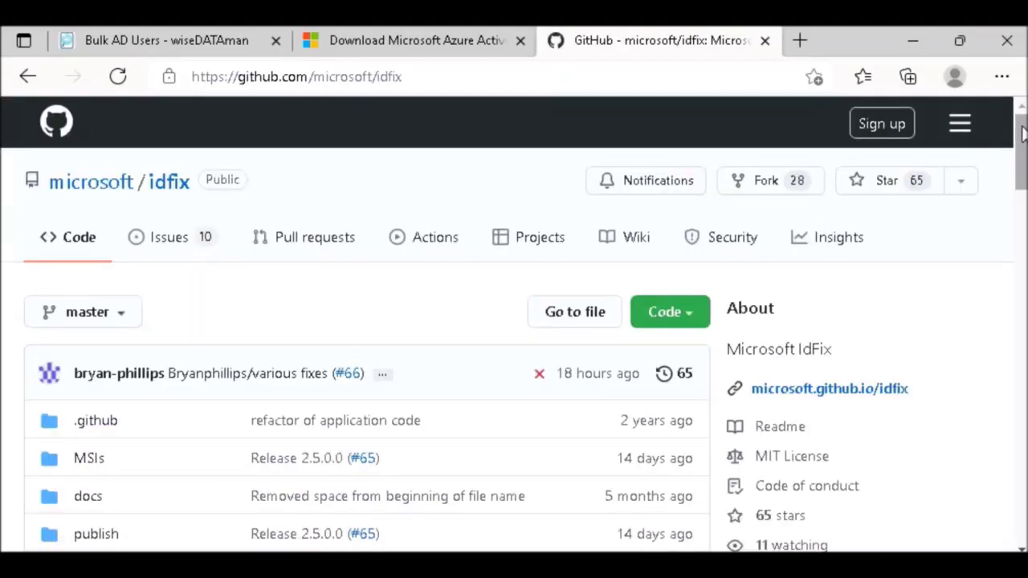
drag(1019, 128, 1013, 314)
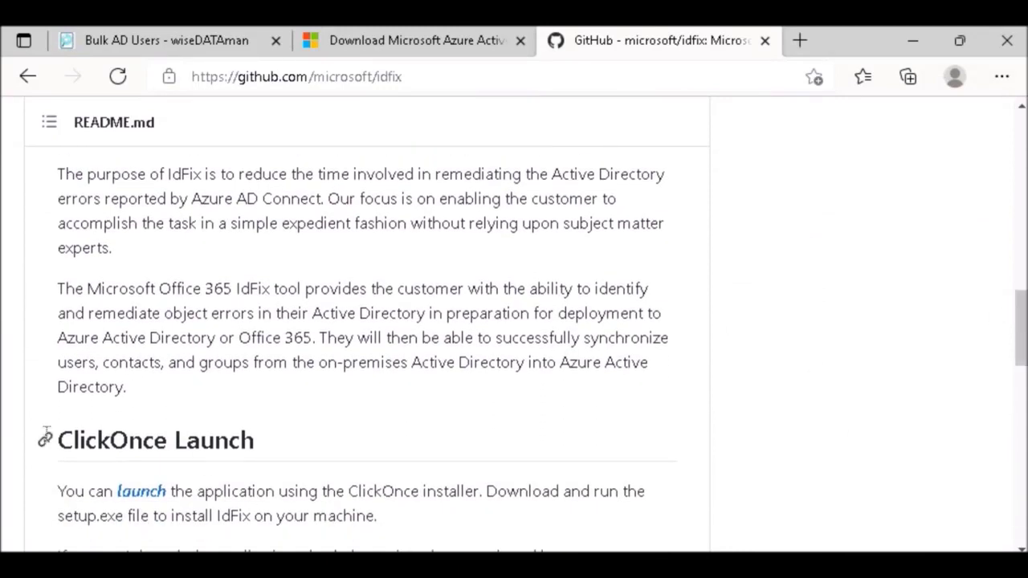
click(144, 495)
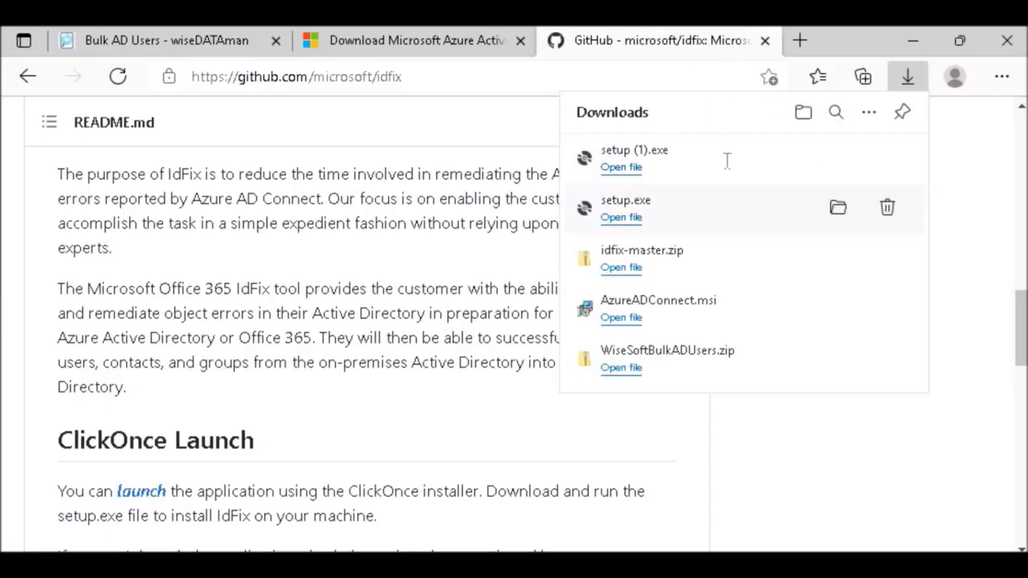
Step: Launch IdFix from the downloaded setup.exe, accept its privacy statement and query the directory for errors despite the non-replicated schema attributes
click(615, 221)
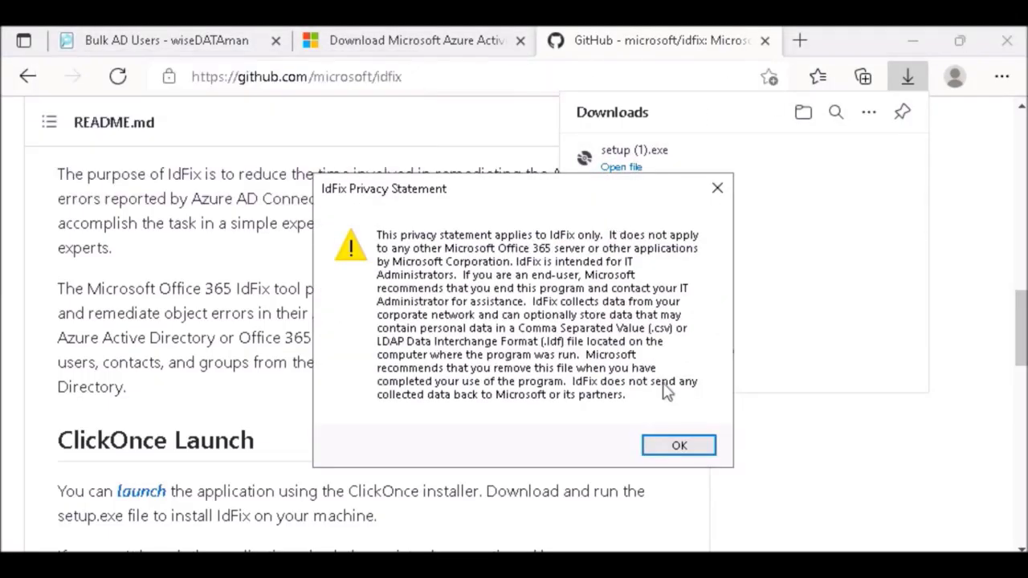
click(681, 443)
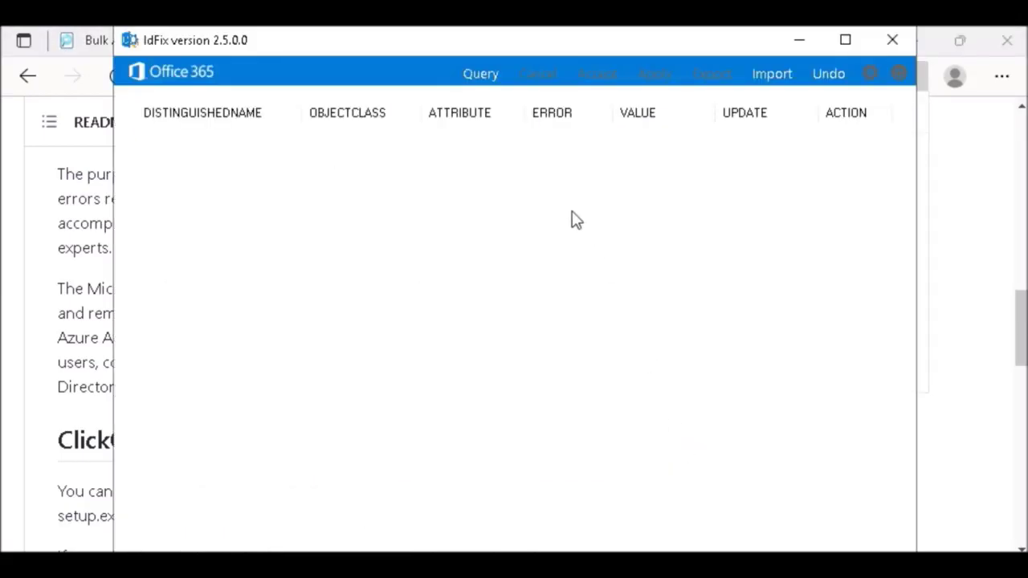
click(485, 78)
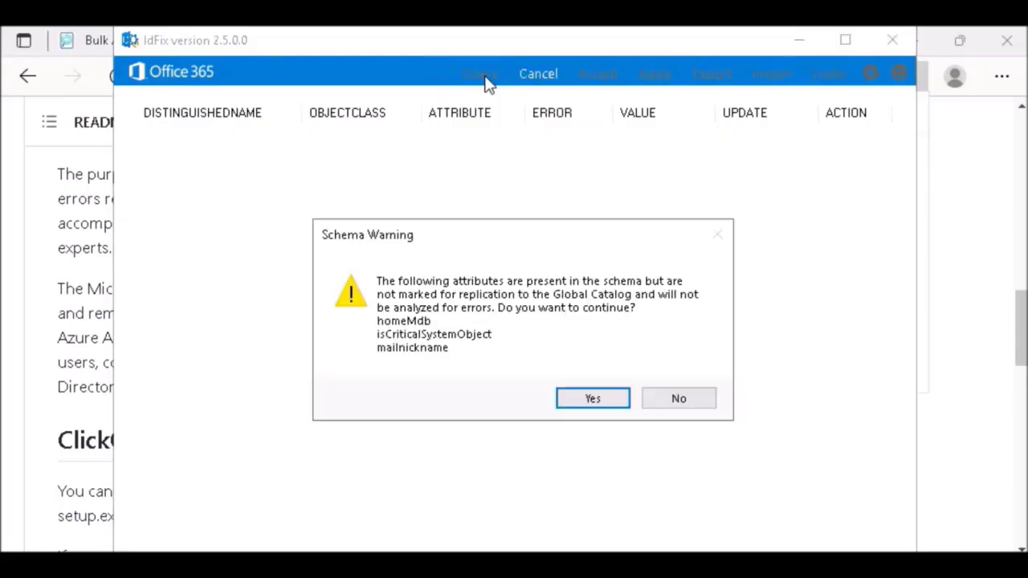
click(593, 399)
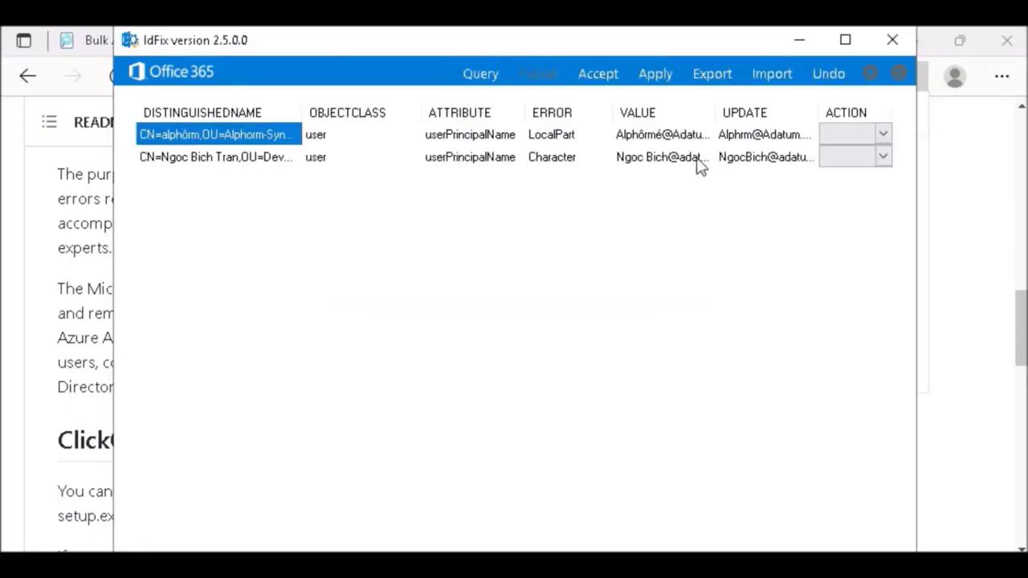